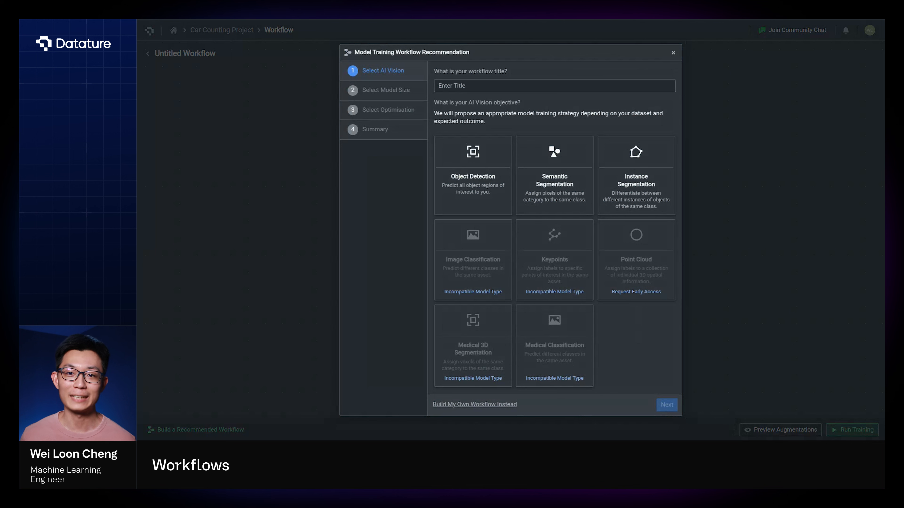
# - Title the recommended workflow "Car Counting Object Detection Workflow" and choose Object Detection as its AI Vision objective
pyautogui.write('C')
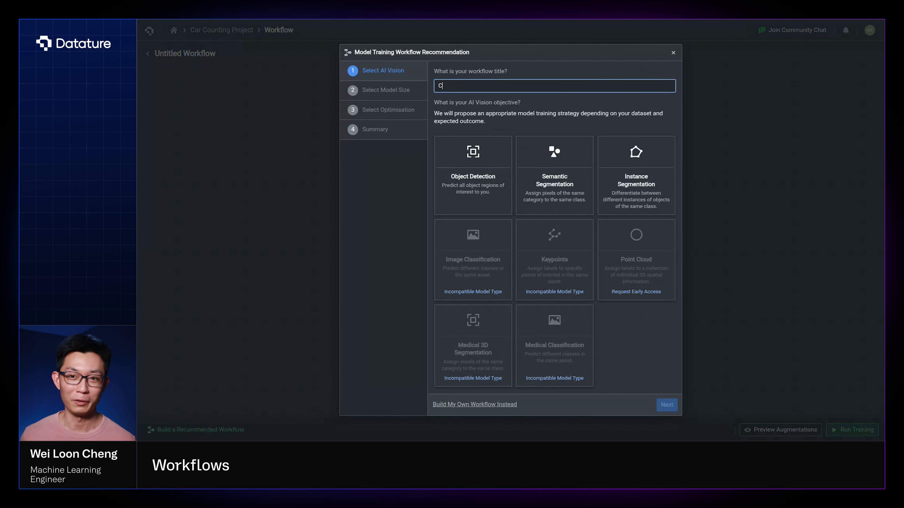
pyautogui.write('ar Counting Object Det')
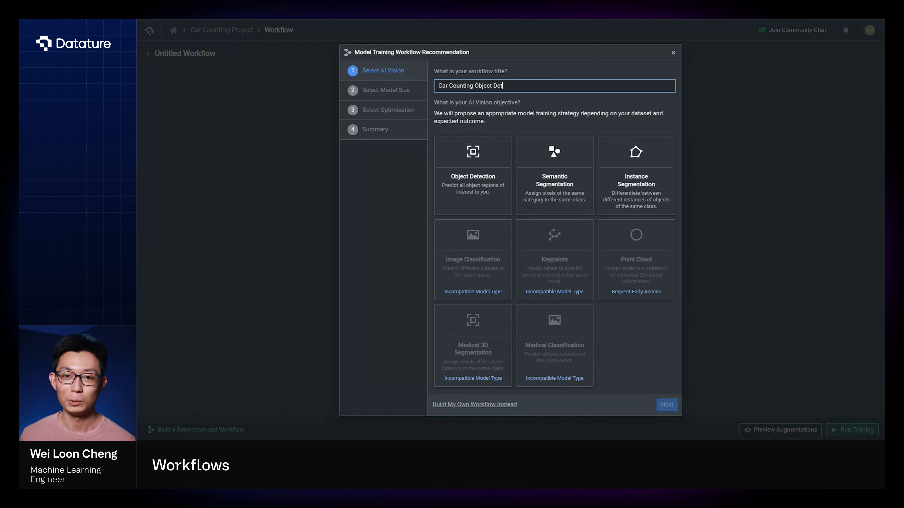
pyautogui.write('ectio')
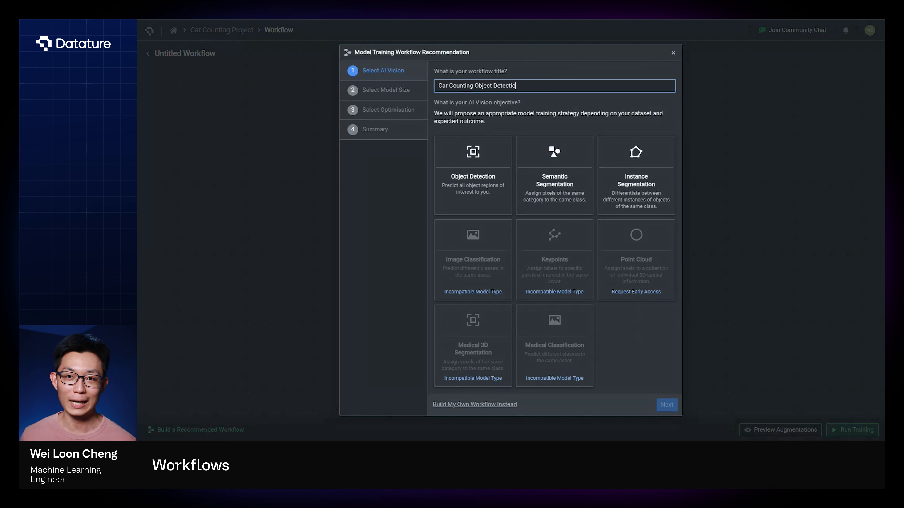
pyautogui.write('n Work')
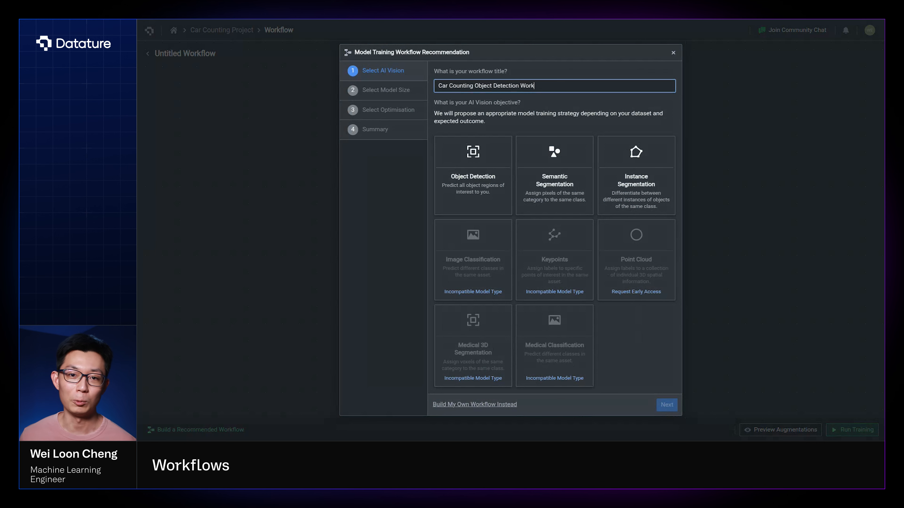
pyautogui.write('flow')
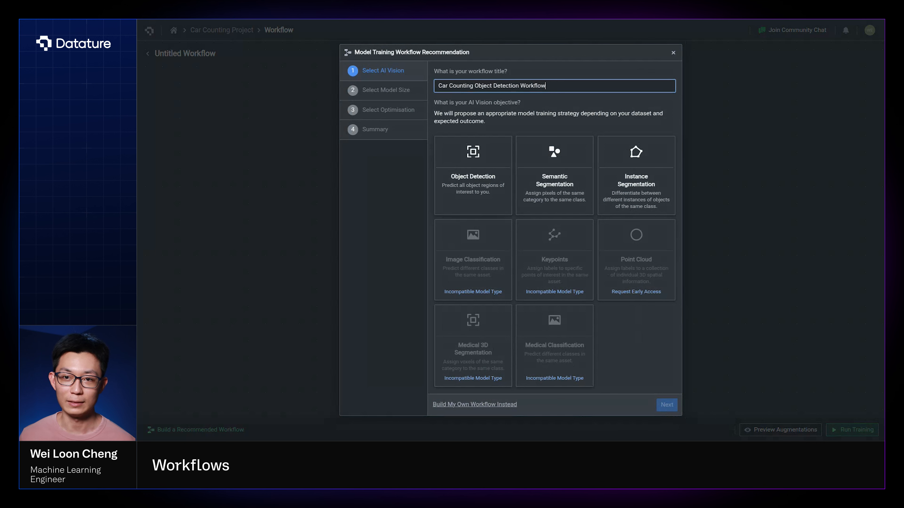
pyautogui.click(473, 176)
pyautogui.click(667, 405)
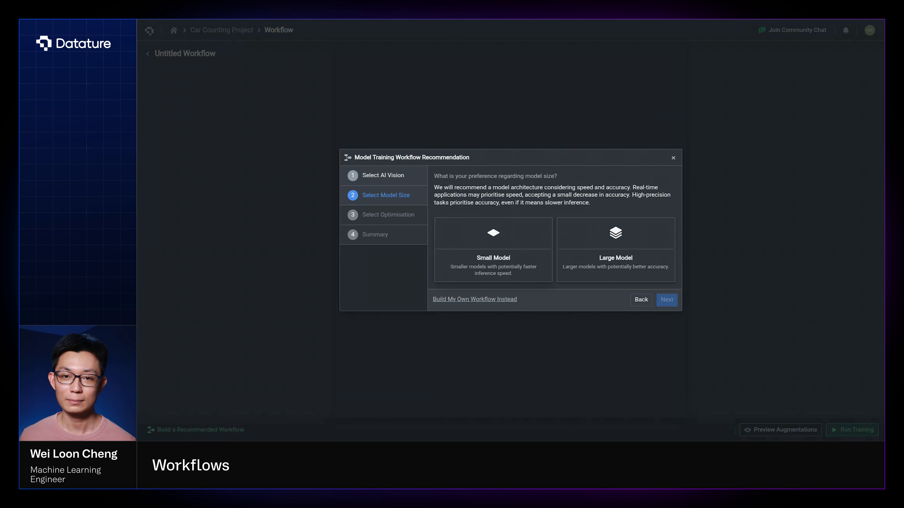
# - Choose Small Model with Fastest Inference Speed optimisation and build the recommended model workflow
pyautogui.click(493, 250)
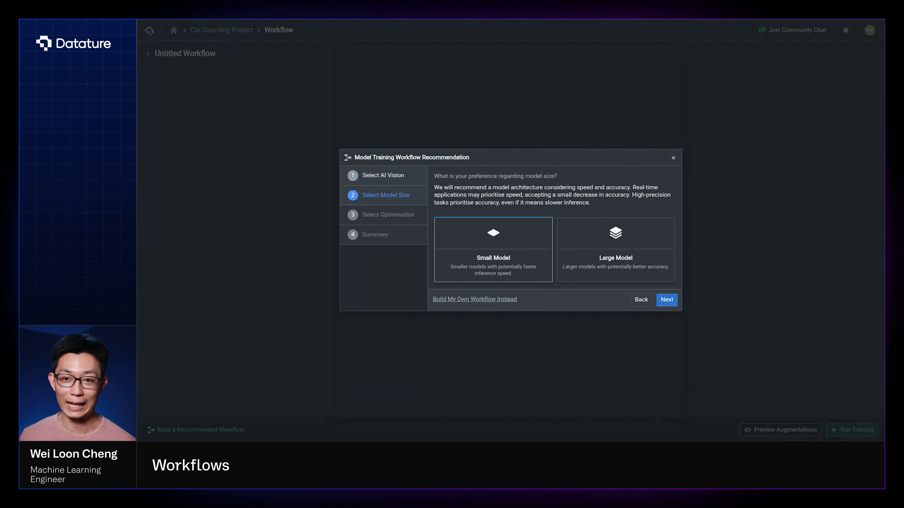
pyautogui.click(667, 299)
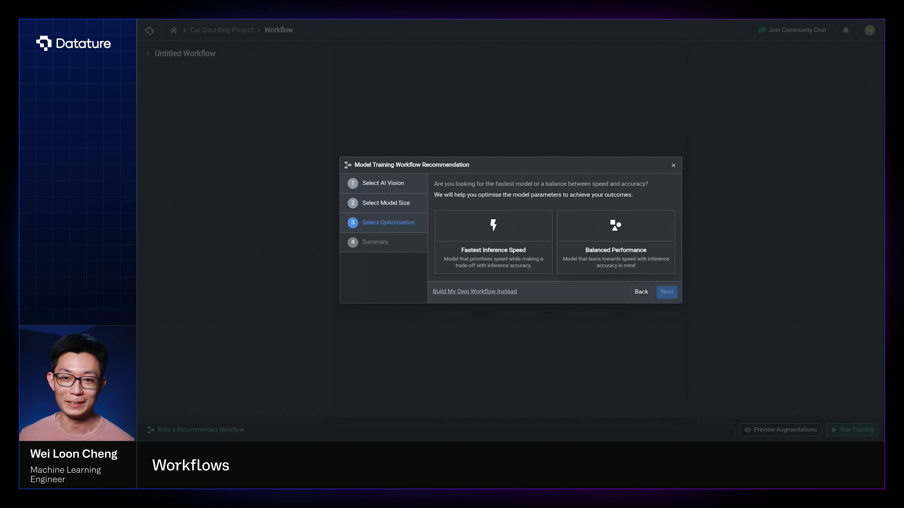
pyautogui.click(493, 246)
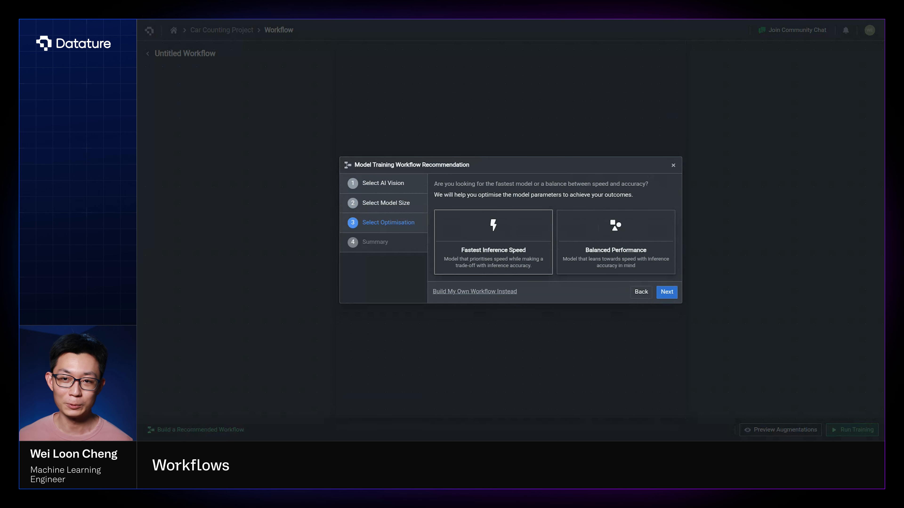
pyautogui.click(667, 292)
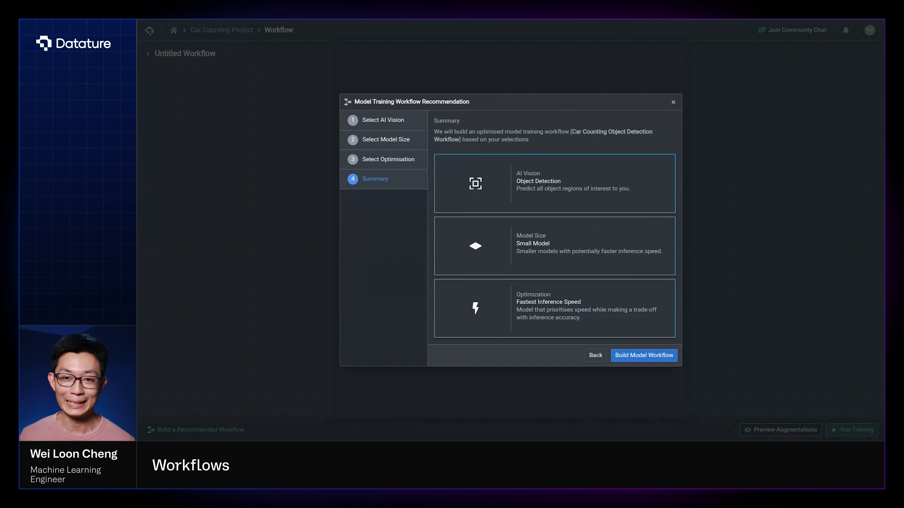
pyautogui.click(644, 355)
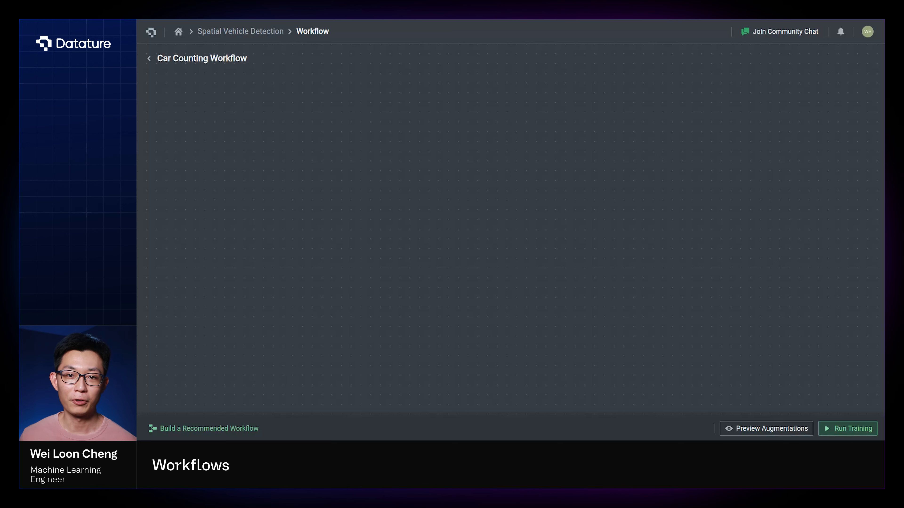
# - Add a Project Dataset node to the empty workflow canvas and place it near the upper centre
pyautogui.rightClick(495, 133)
pyautogui.moveTo(525, 164)
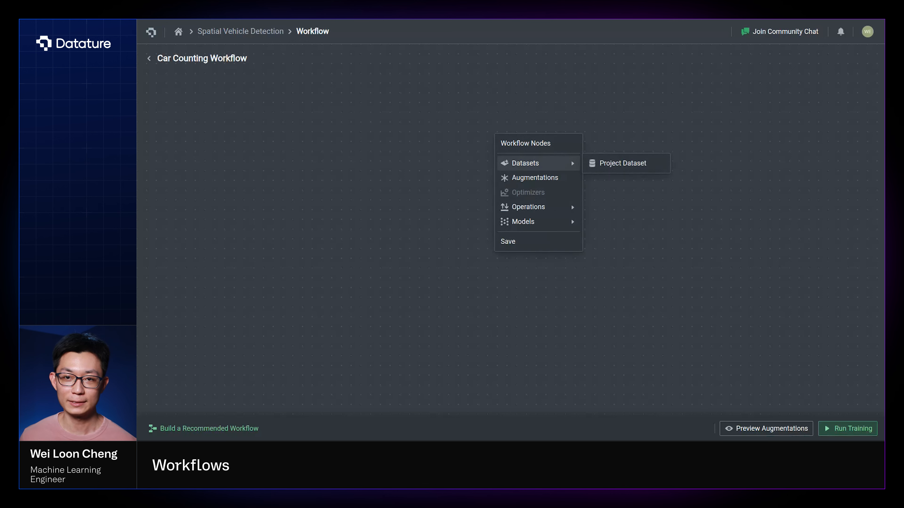
pyautogui.click(622, 163)
pyautogui.moveTo(674, 90); pyautogui.dragTo(528, 134)
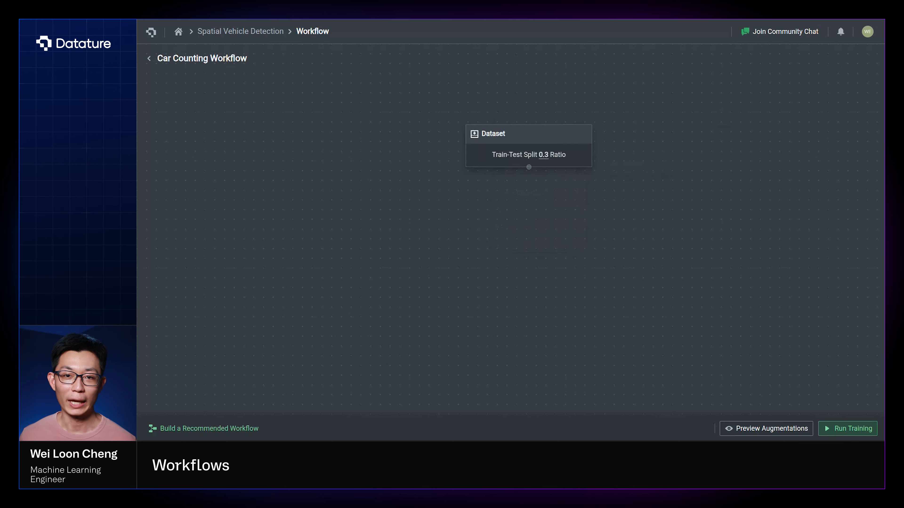
# - In the Dataset node's advanced options, define the asset group as main
pyautogui.click(529, 135)
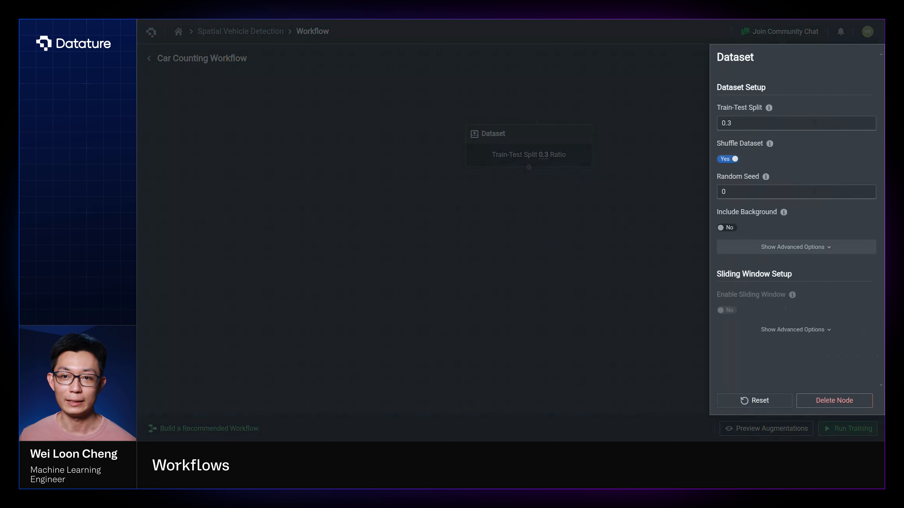
pyautogui.click(796, 246)
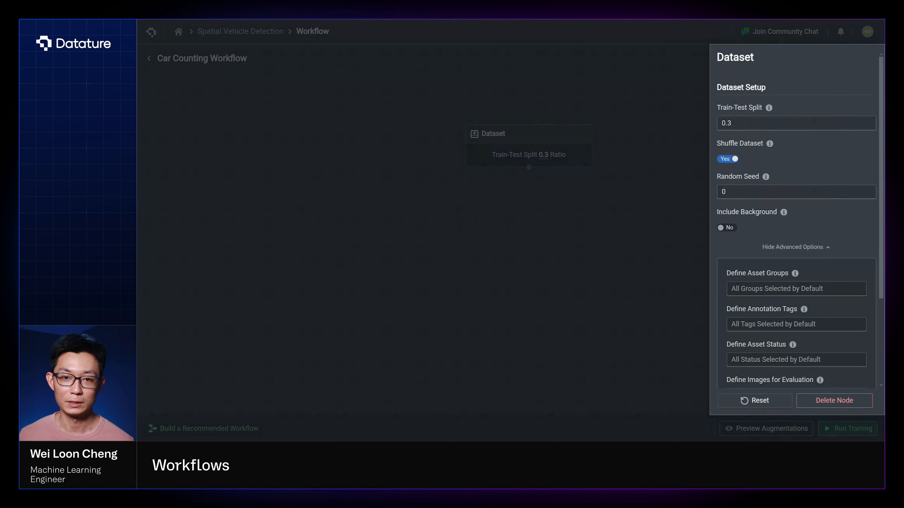
pyautogui.scroll(-3, 796, 221)
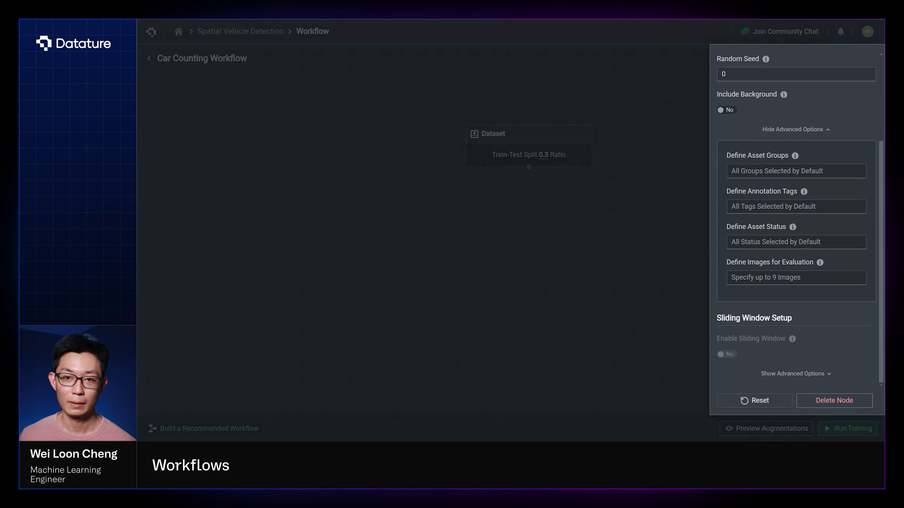
pyautogui.click(796, 170)
pyautogui.click(756, 204)
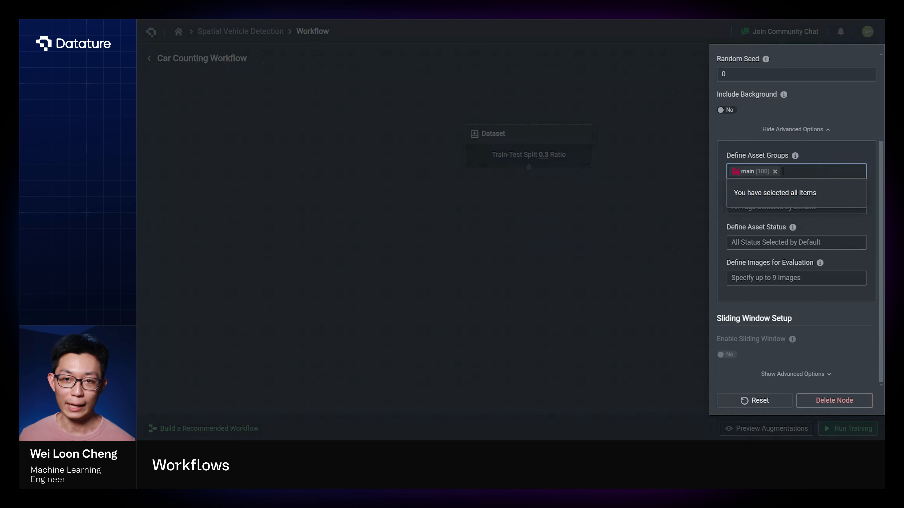
pyautogui.press('Escape')
# - Limit the dataset to the Car and Truck annotation tags and to assets with the annotated status
pyautogui.click(796, 207)
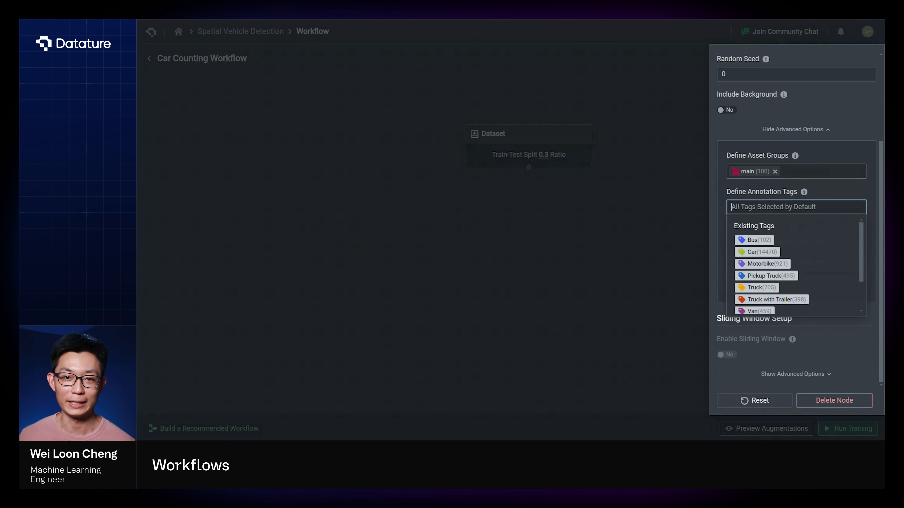
pyautogui.click(757, 252)
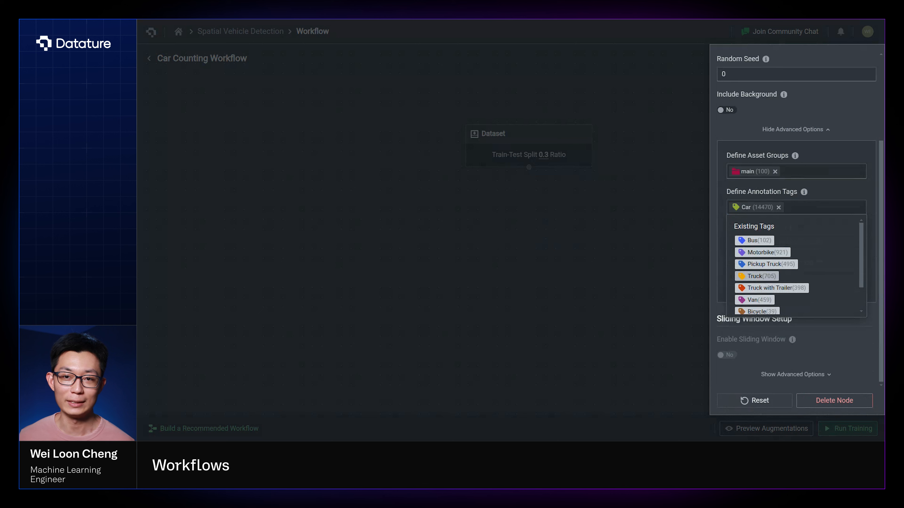
pyautogui.click(756, 276)
pyautogui.press('Escape')
pyautogui.click(796, 256)
pyautogui.click(762, 301)
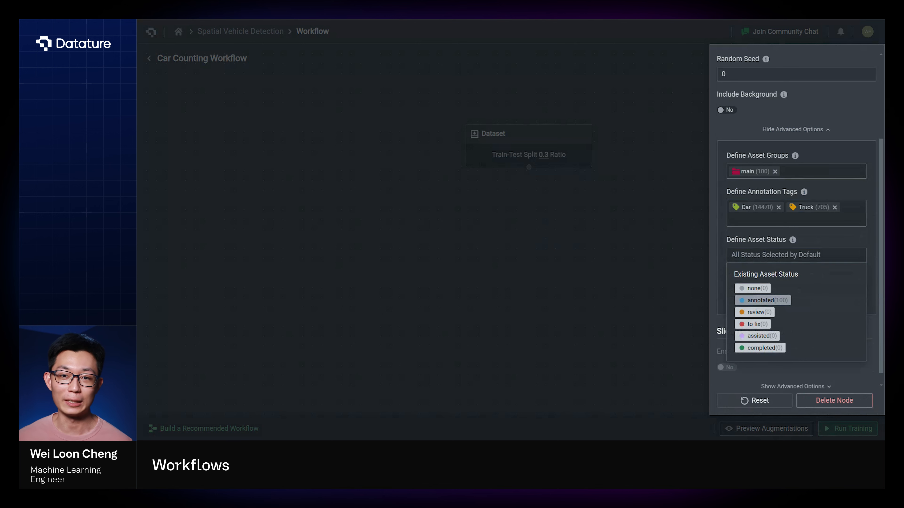
pyautogui.press('Escape')
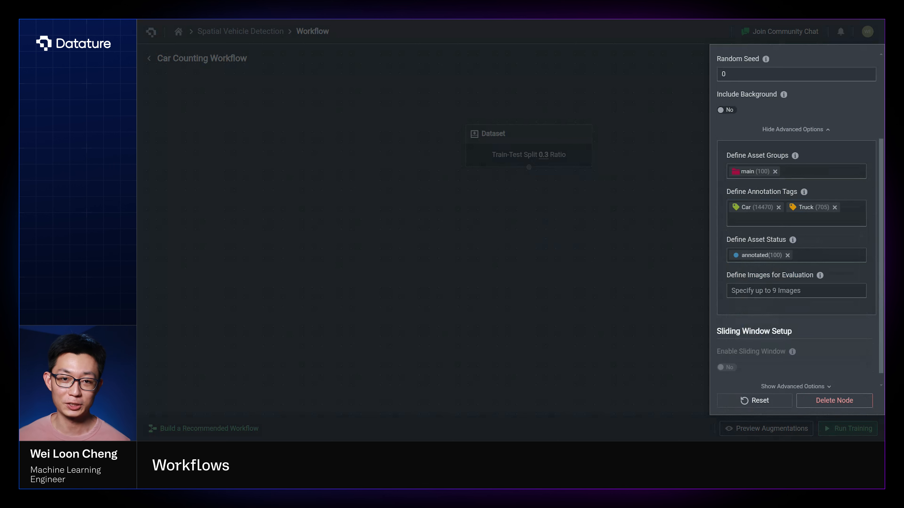
# - Set the Dataset node's sliding window crop to 320x320 and close the node's settings
pyautogui.scroll(-1, 796, 221)
pyautogui.click(796, 373)
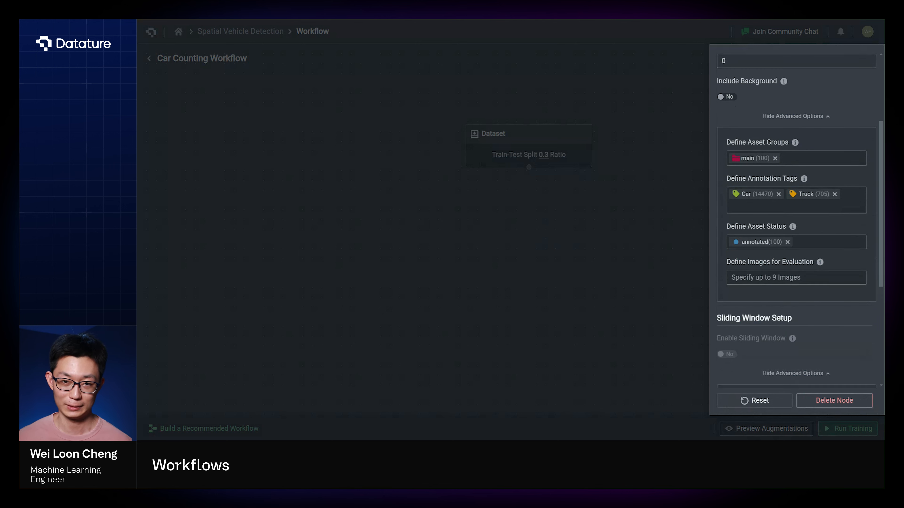
pyautogui.scroll(-5, 797, 220)
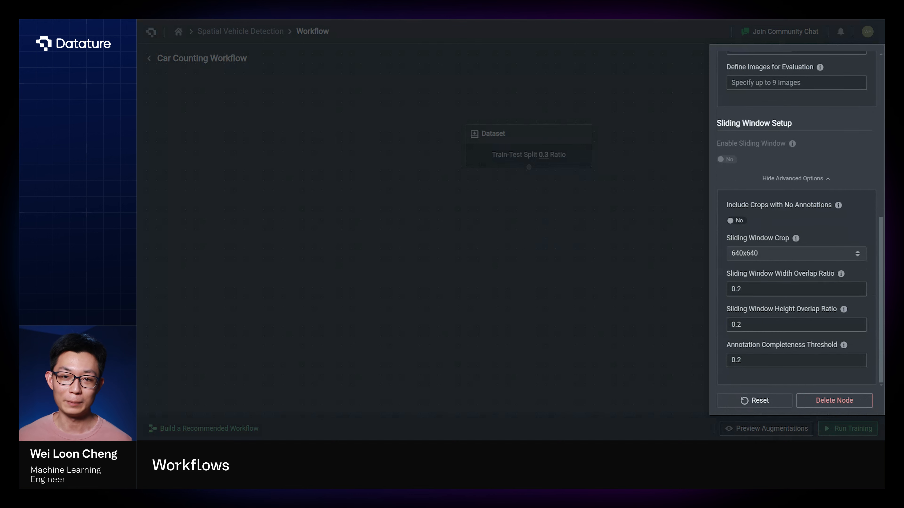
pyautogui.click(796, 254)
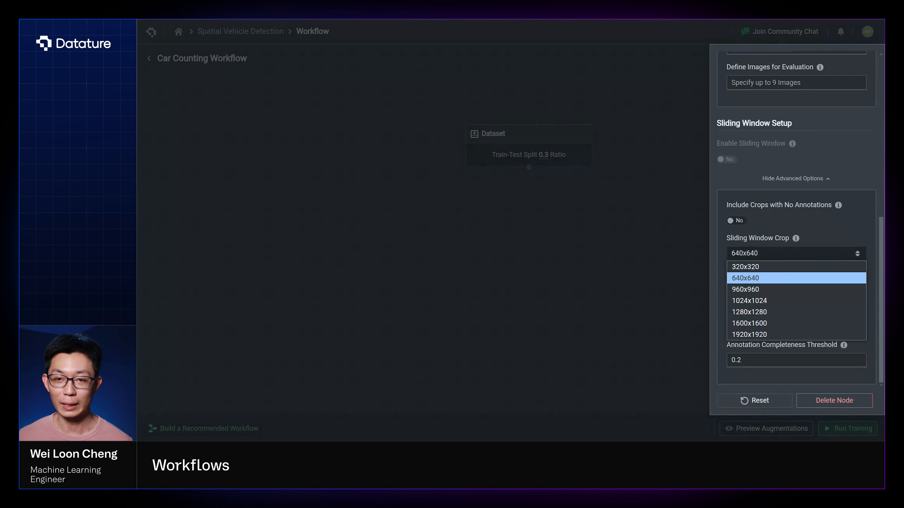
pyautogui.click(796, 267)
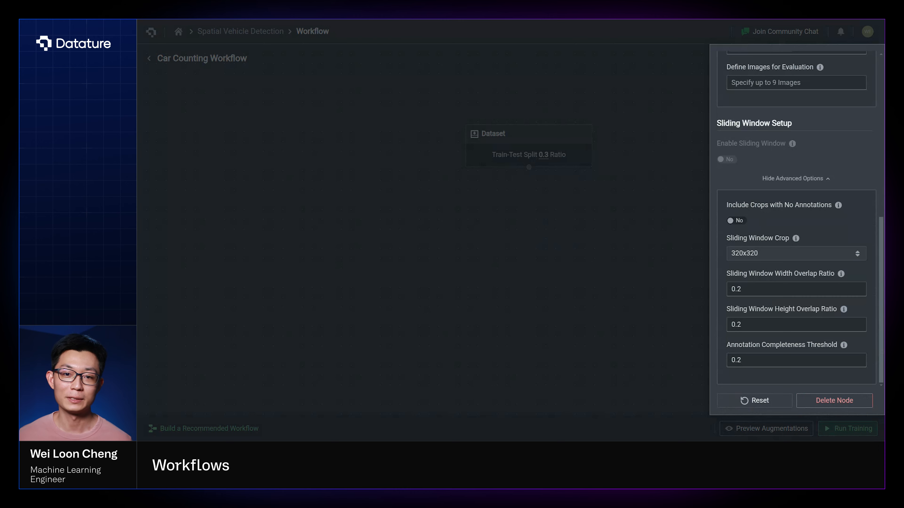
pyautogui.click(641, 167)
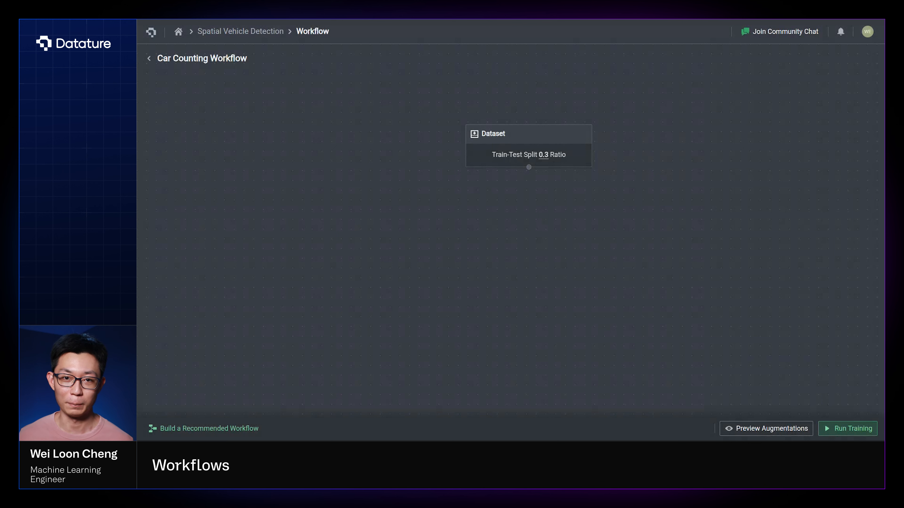
# - Add an Augmentation node below the Dataset node and connect the Dataset output to its input
pyautogui.rightClick(510, 232)
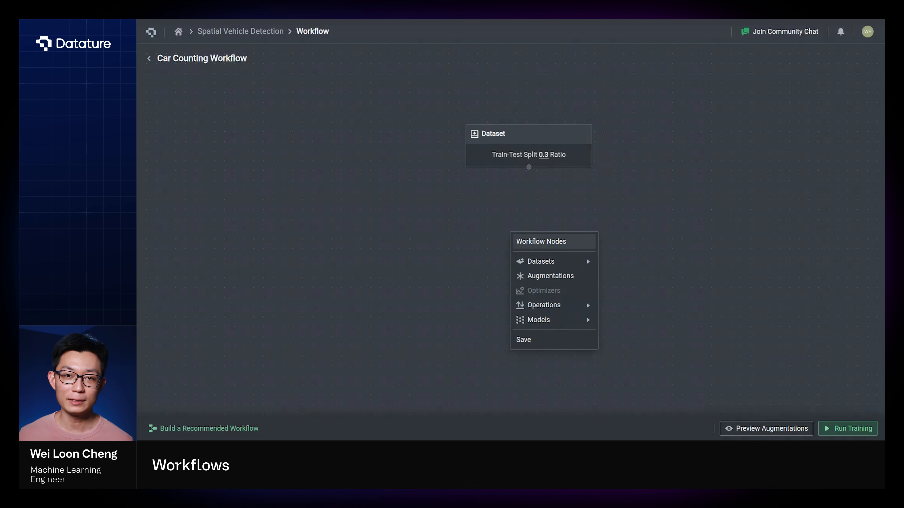
pyautogui.click(487, 206)
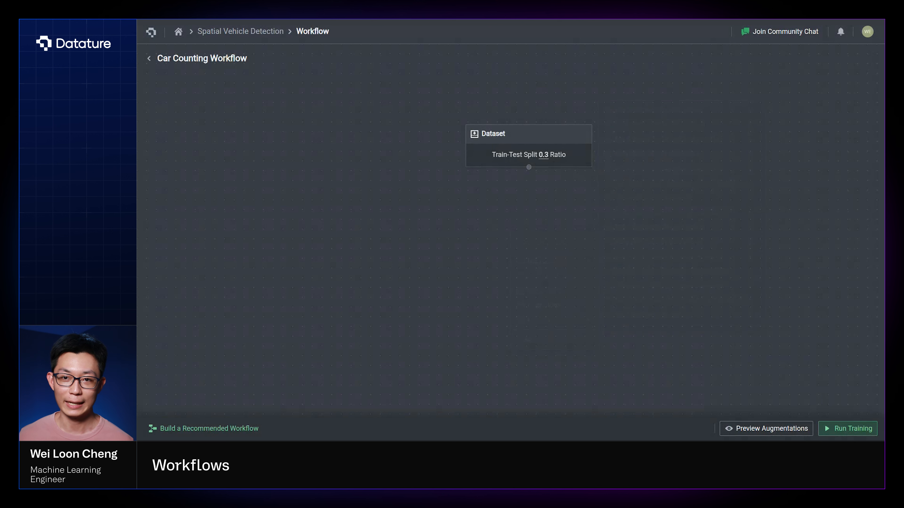
pyautogui.rightClick(488, 207)
pyautogui.click(527, 250)
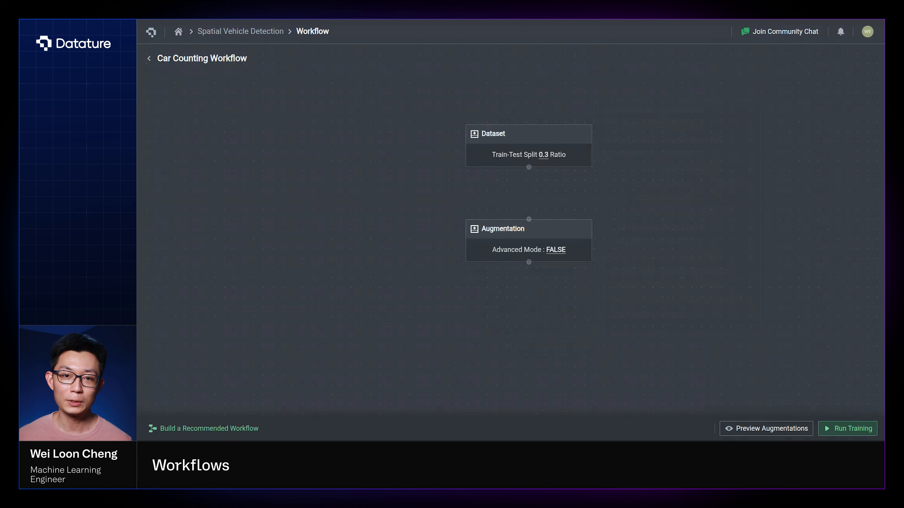
pyautogui.moveTo(529, 167); pyautogui.dragTo(529, 220)
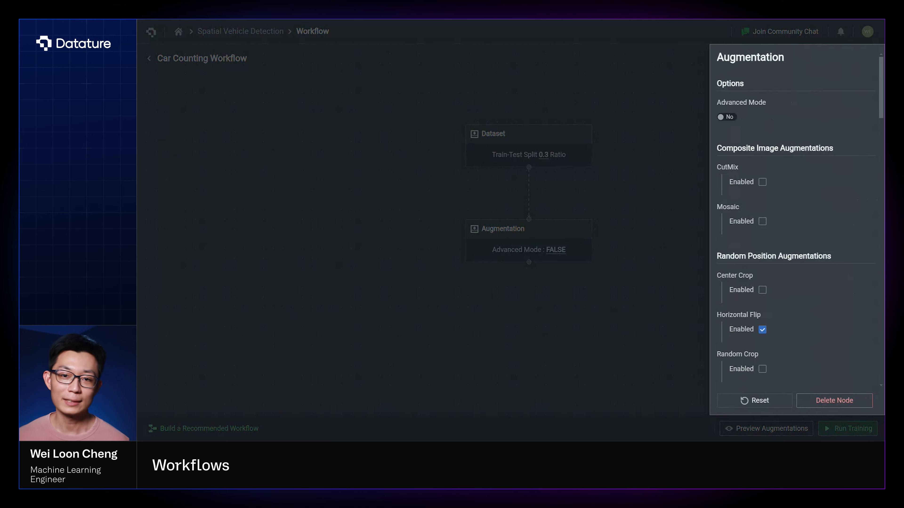
# - Turn on Advanced Mode for the Augmentation node and enable the Mosaic augmentation
pyautogui.click(727, 117)
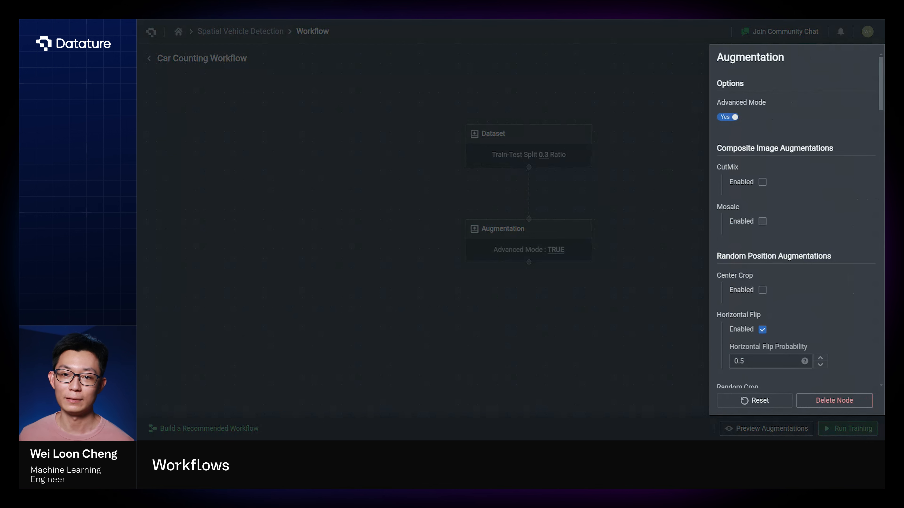
pyautogui.click(762, 222)
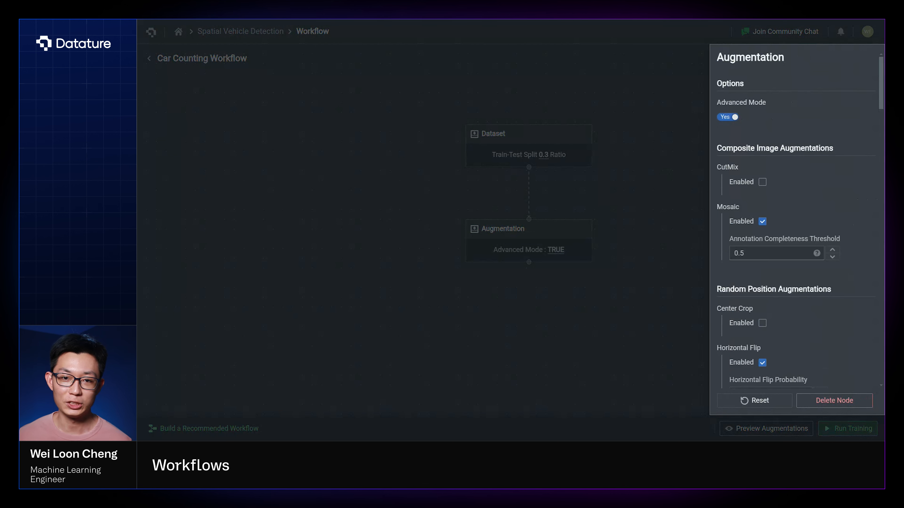
pyautogui.scroll(-15, 795, 219)
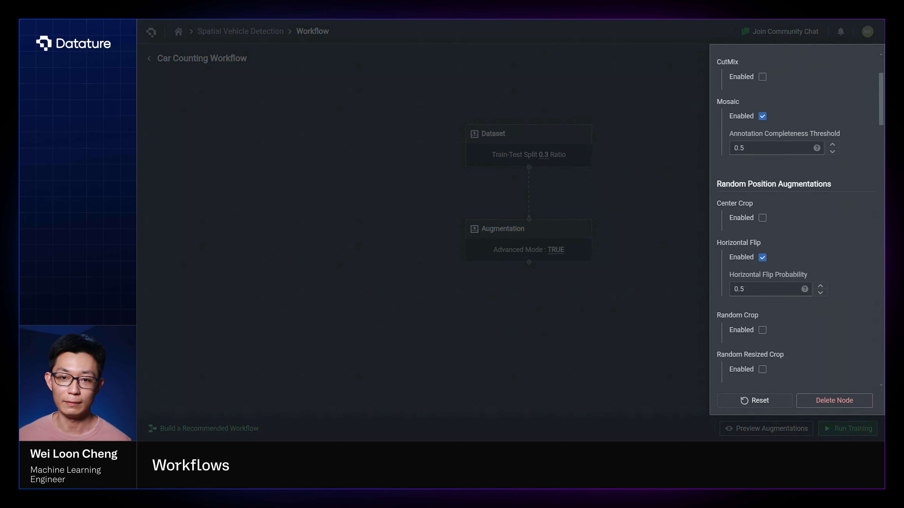
pyautogui.scroll(-1, 795, 220)
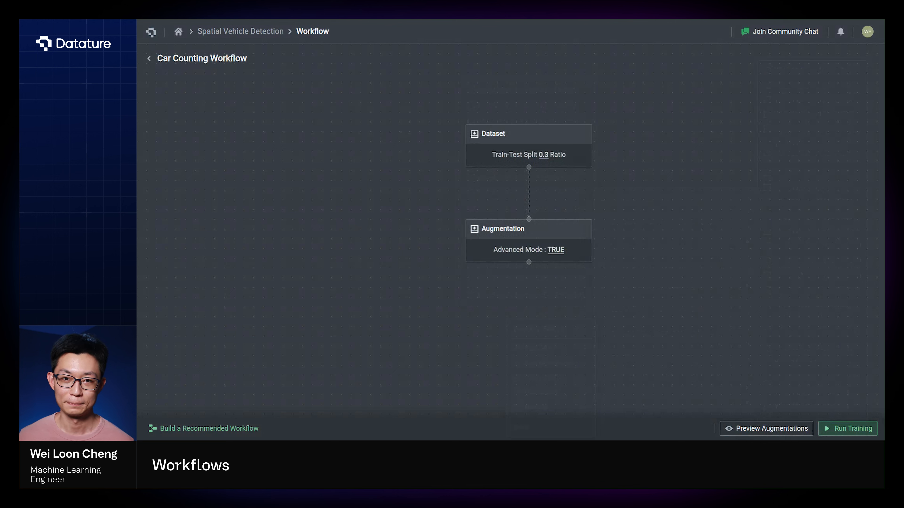
# - Add a YOLOv8 Medium 1280x1280 object detection model node below the Augmentation node and connect the Augmentation output to its input
pyautogui.rightClick(467, 299)
pyautogui.moveTo(494, 384)
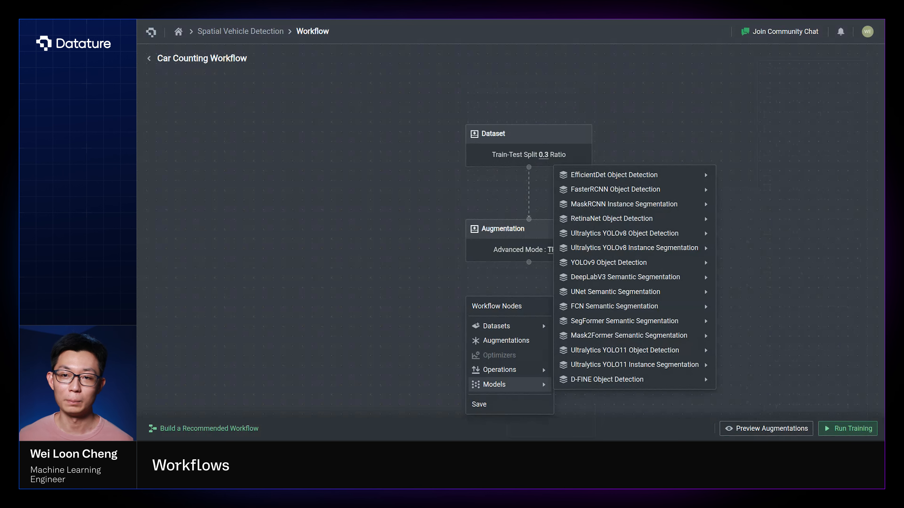
pyautogui.moveTo(625, 233)
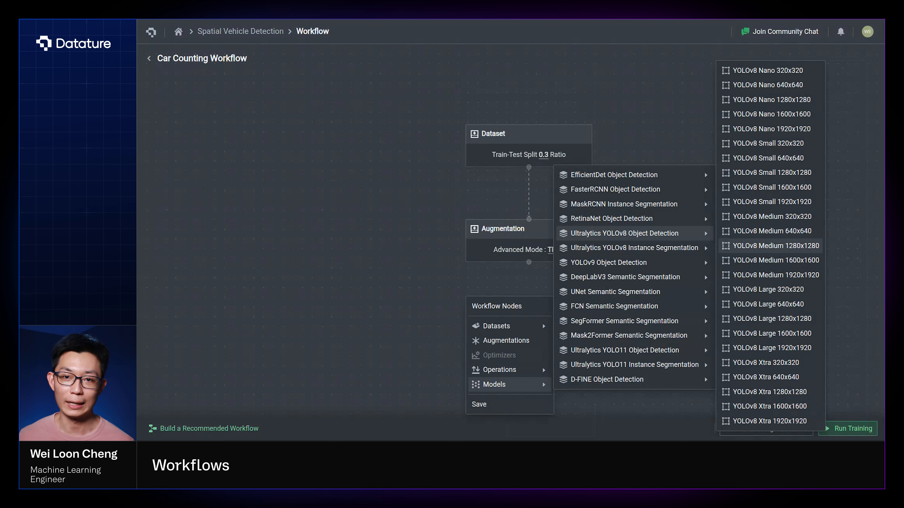
pyautogui.click(772, 246)
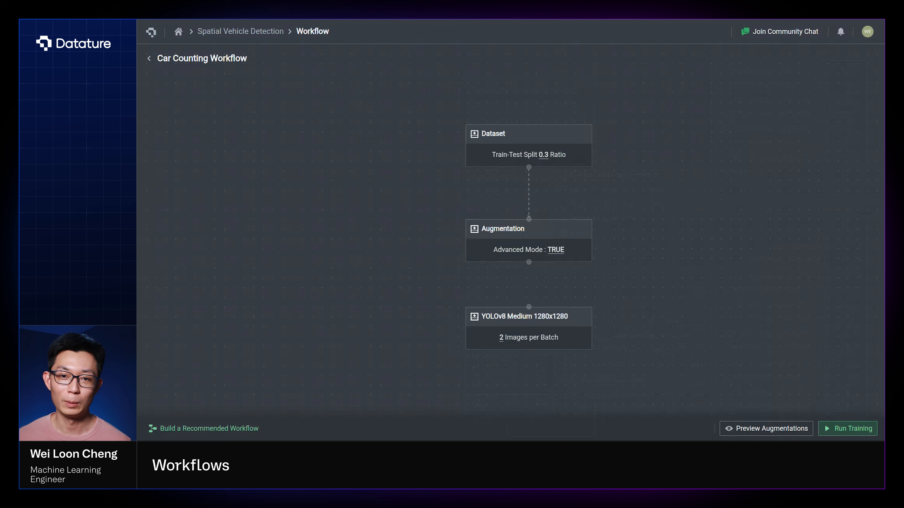
pyautogui.moveTo(529, 317); pyautogui.dragTo(529, 324)
pyautogui.moveTo(529, 262); pyautogui.dragTo(529, 314)
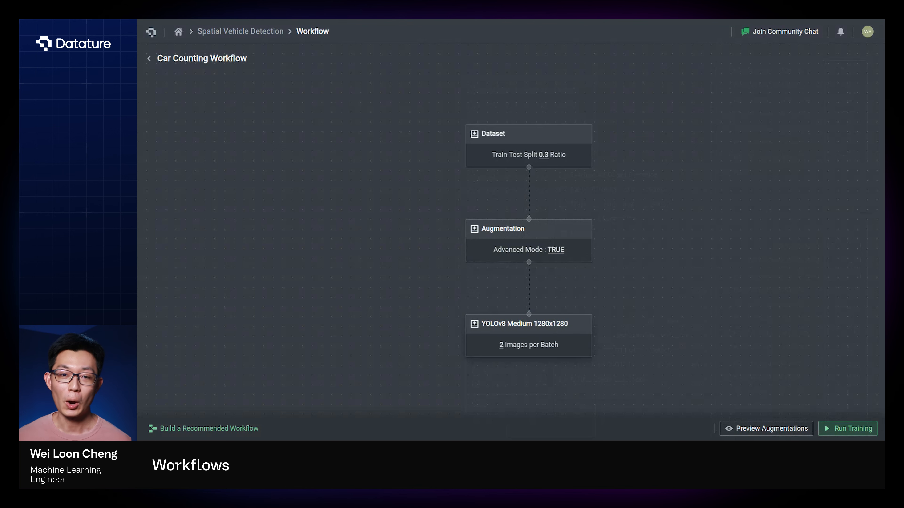
# - Set the YOLOv8 Medium 1280x1280 model node's training steps to 10000
pyautogui.click(529, 335)
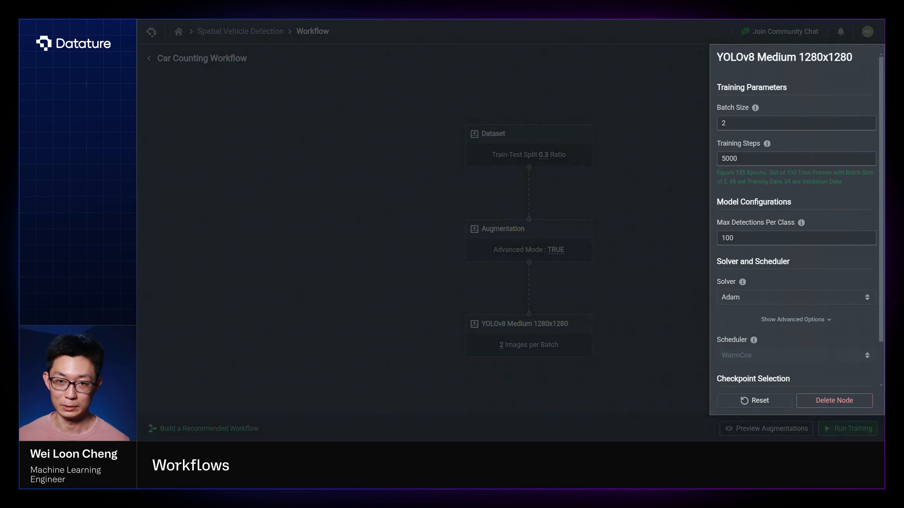
pyautogui.click(797, 159)
pyautogui.press('BackSpace')
pyautogui.press('BackSpace')
pyautogui.press('BackSpace')
pyautogui.press('BackSpace')
pyautogui.write('10')
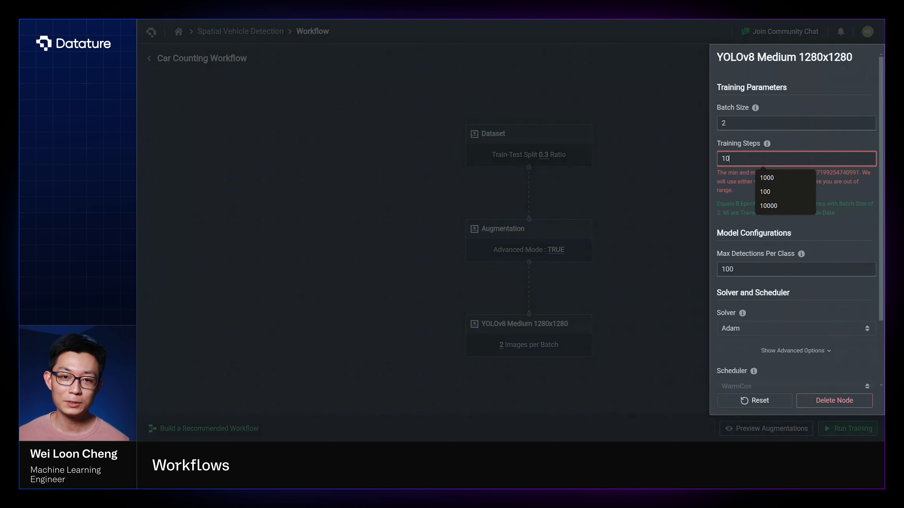
pyautogui.write('000')
pyautogui.press('Return')
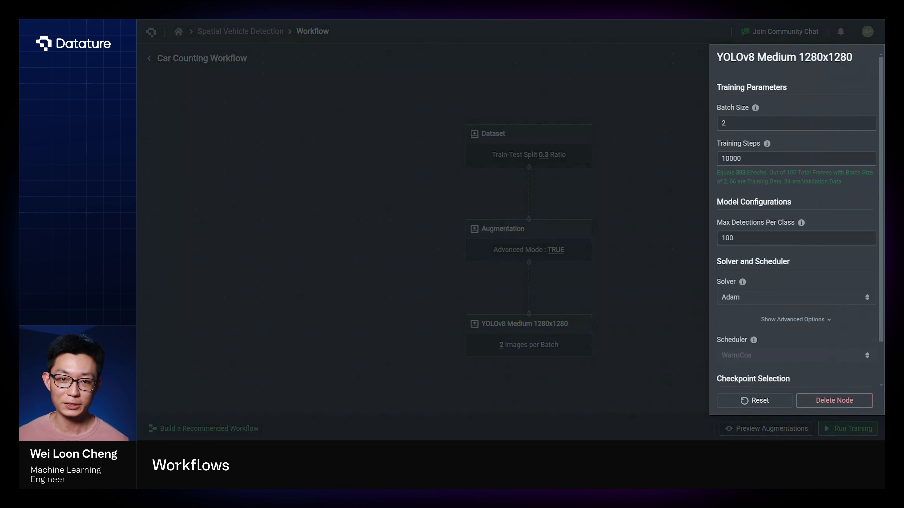
# - Show the solver's advanced options and choose the YOLOv8 Medium checkpoint #A6B76E as the model's starting weights
pyautogui.scroll(-2, 796, 217)
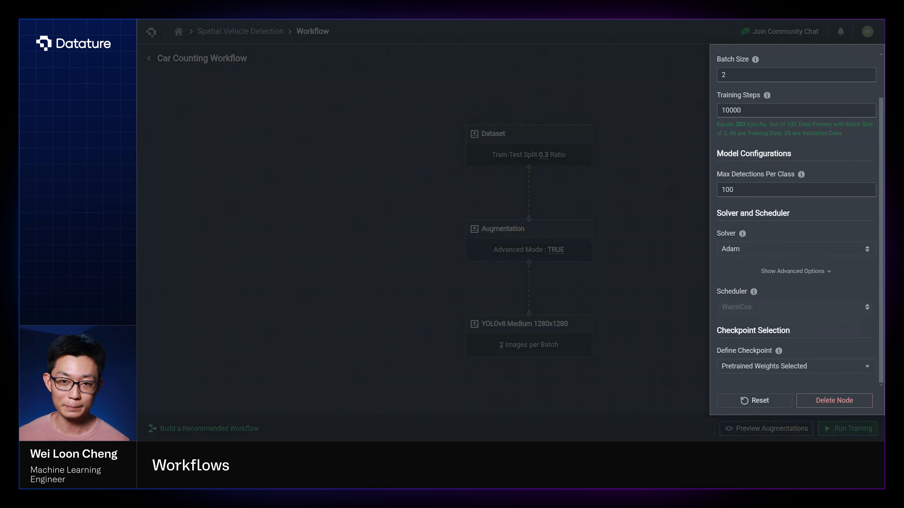
pyautogui.click(796, 271)
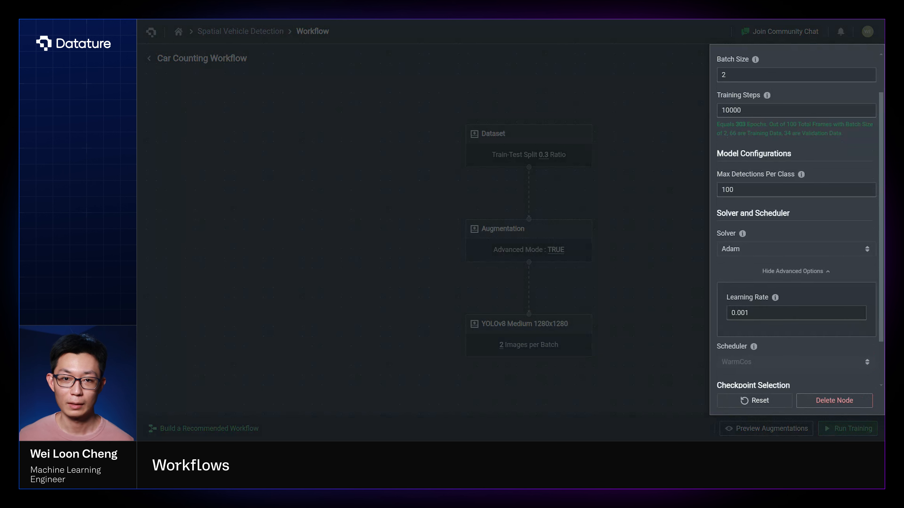
pyautogui.scroll(-2, 796, 217)
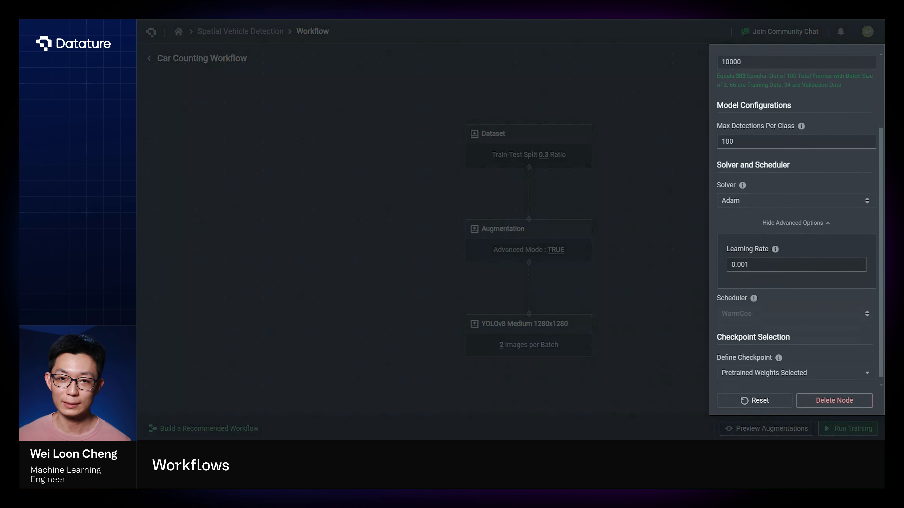
pyautogui.click(796, 366)
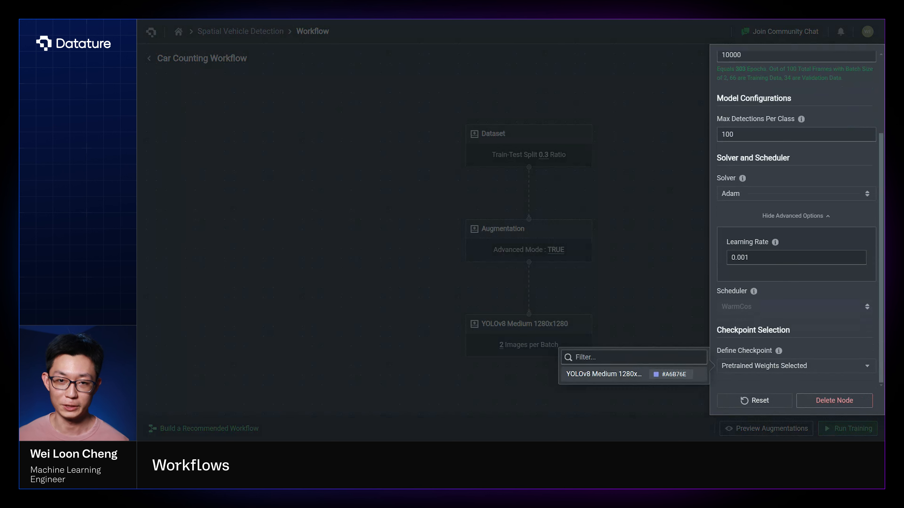
pyautogui.click(604, 374)
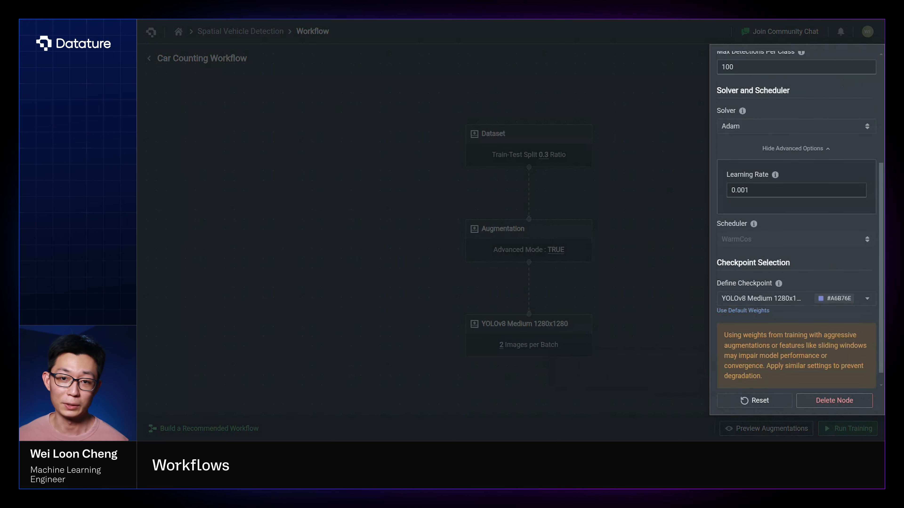